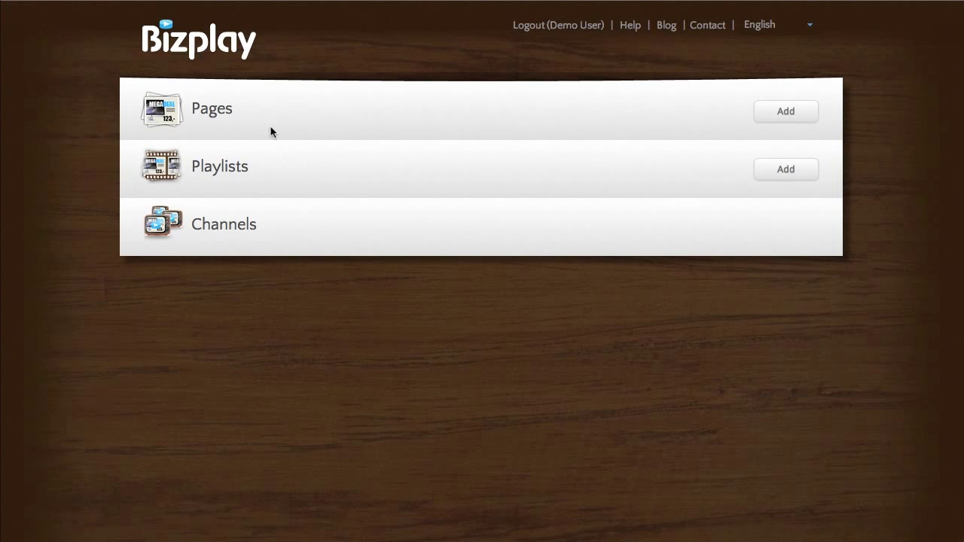
- Add a page based on the Bread sample from the page catalog, keeping the default name "Bread copy"
click(229, 112)
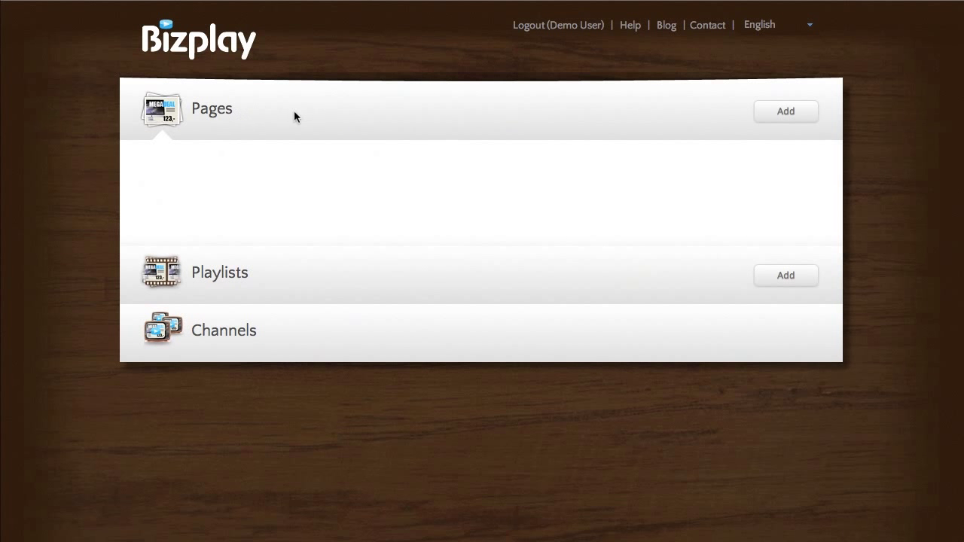
click(783, 112)
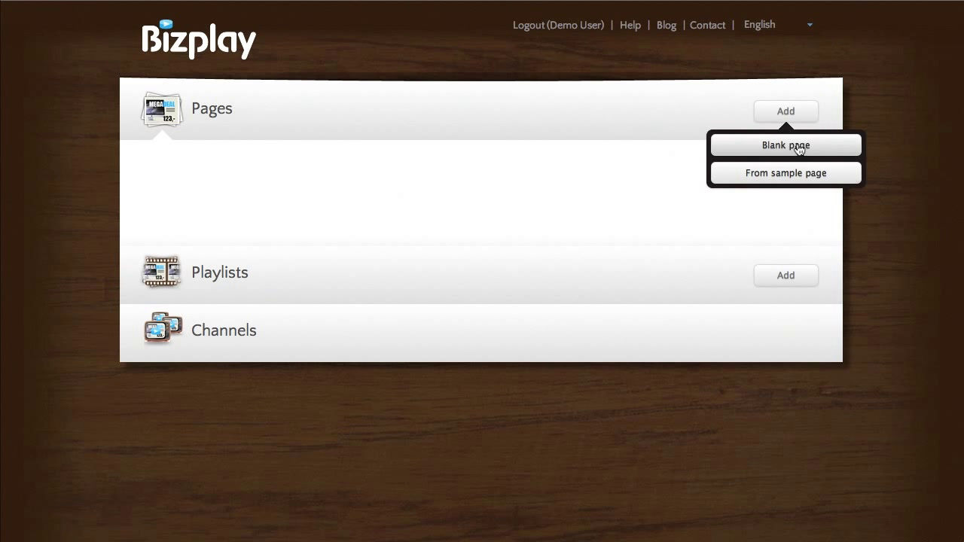
click(795, 181)
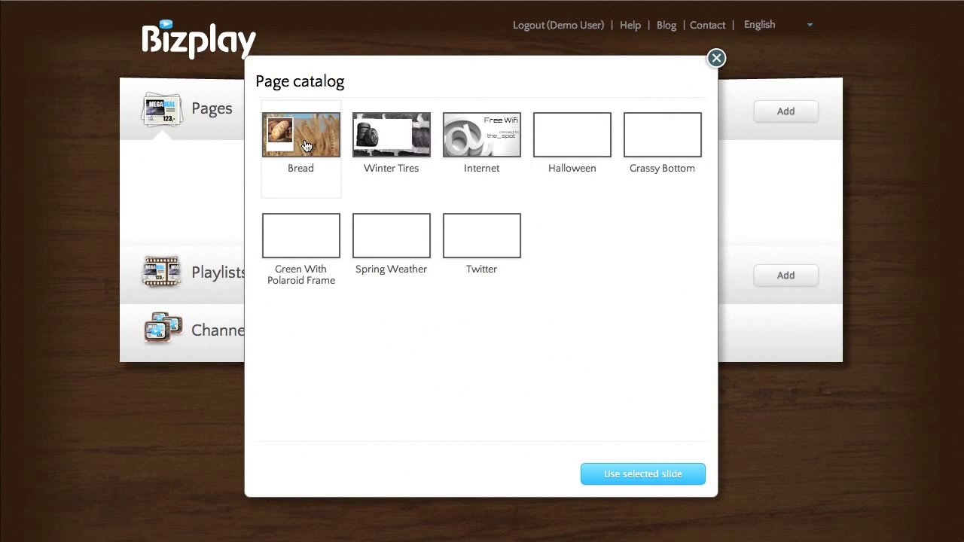
click(304, 145)
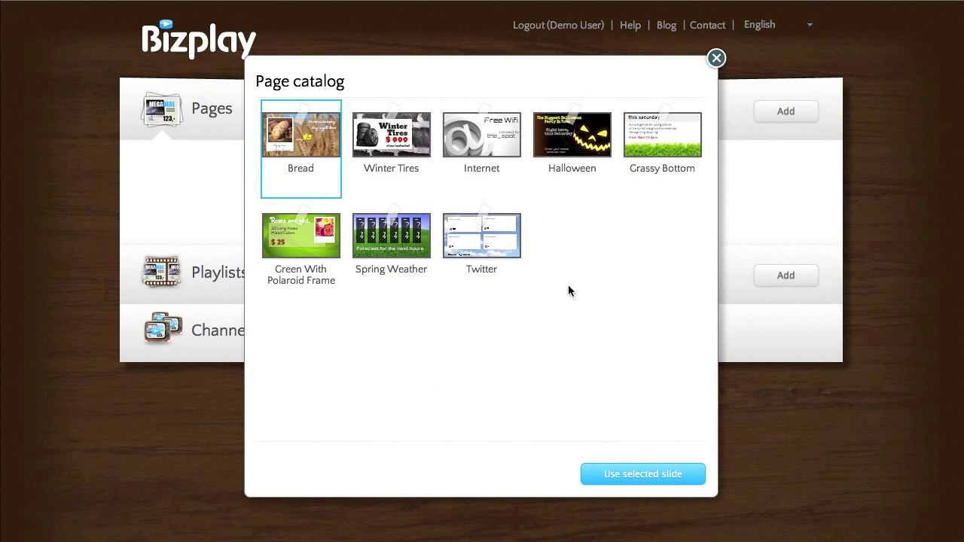
click(635, 474)
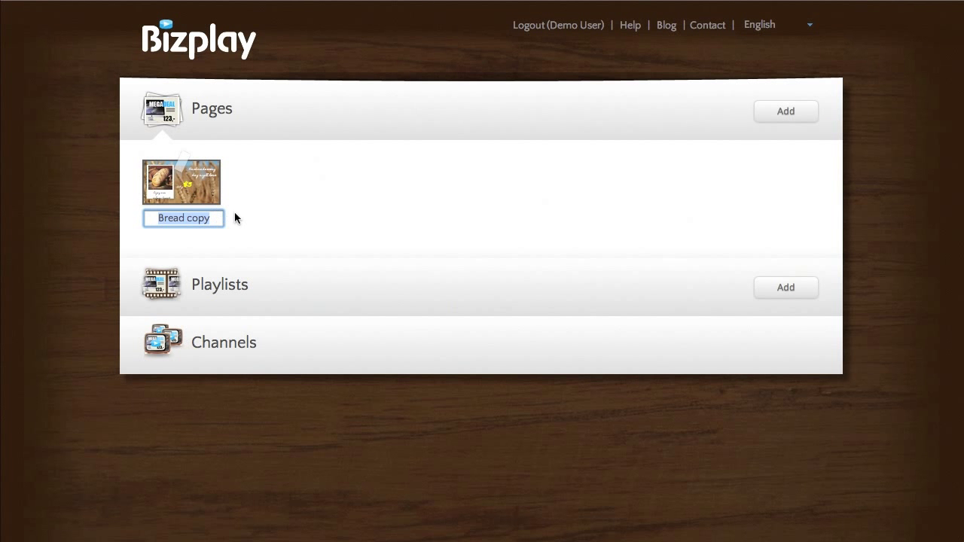
click(283, 196)
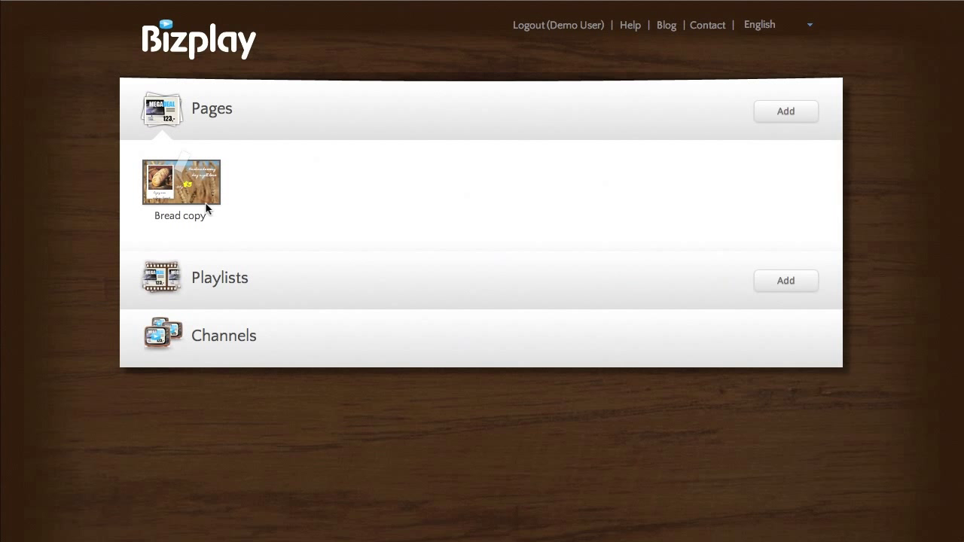
- Add a second page from the page catalog, based on the Internet sample
click(780, 114)
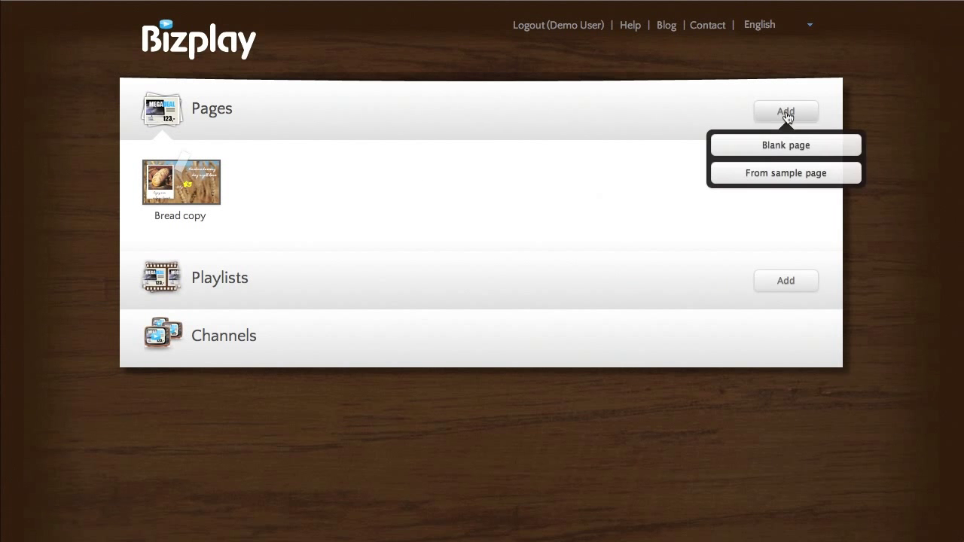
click(764, 170)
click(468, 142)
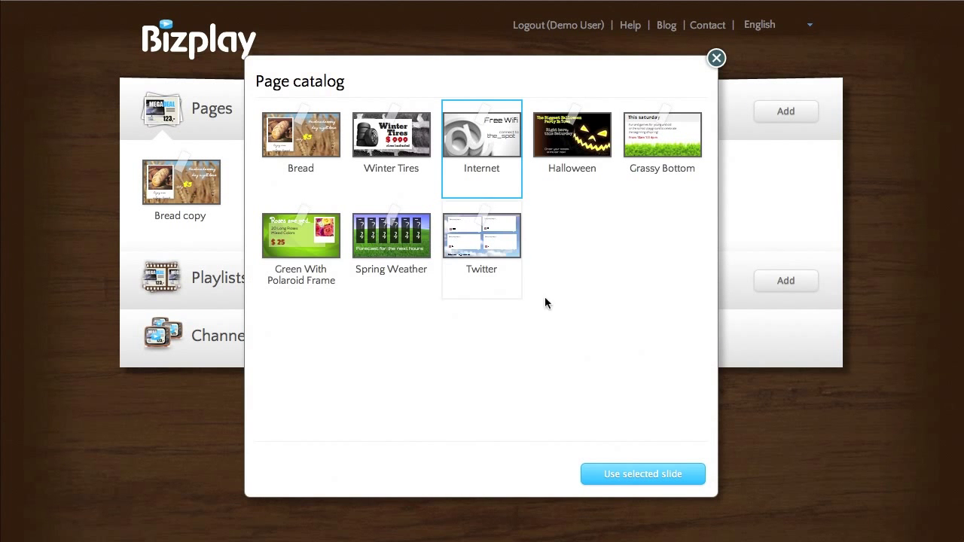
click(610, 475)
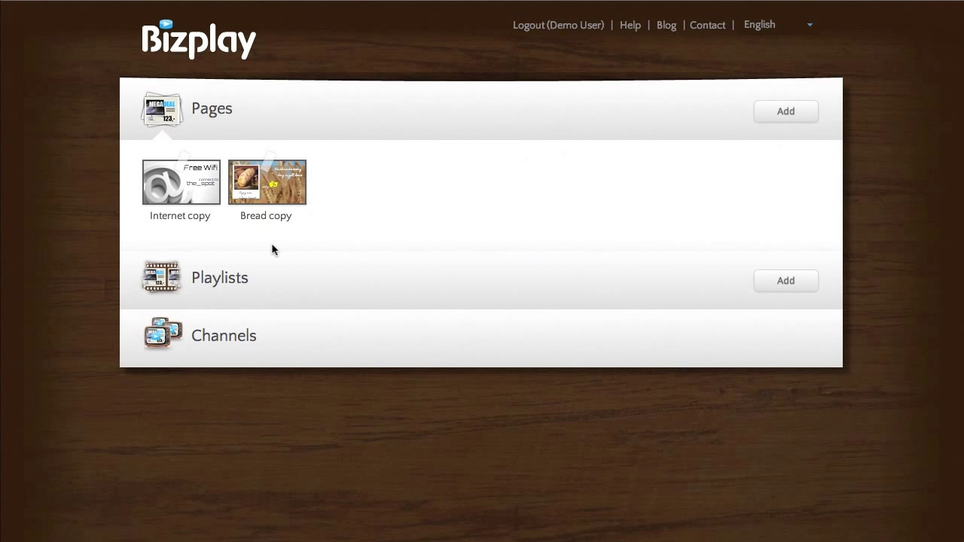
- Create a new playlist and name it "Playlist 1"
click(234, 283)
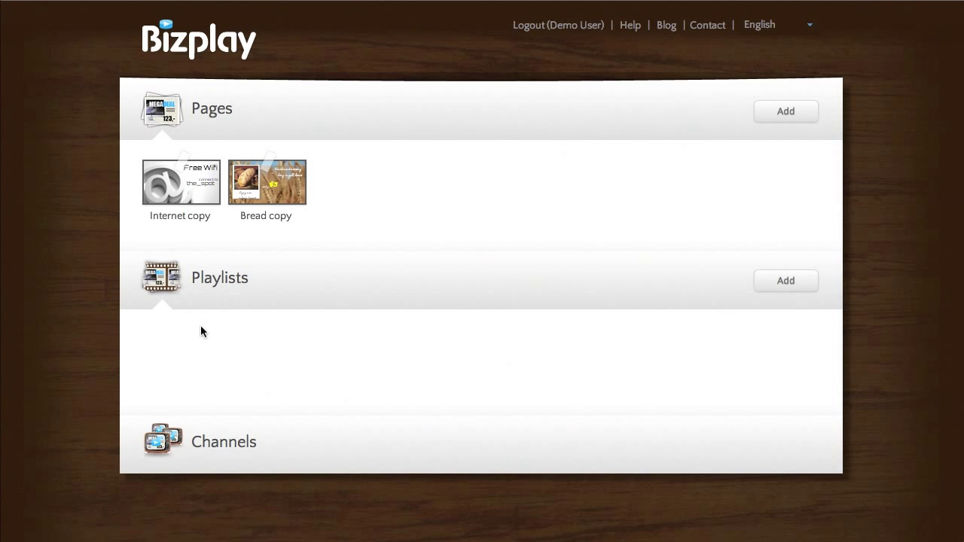
click(785, 280)
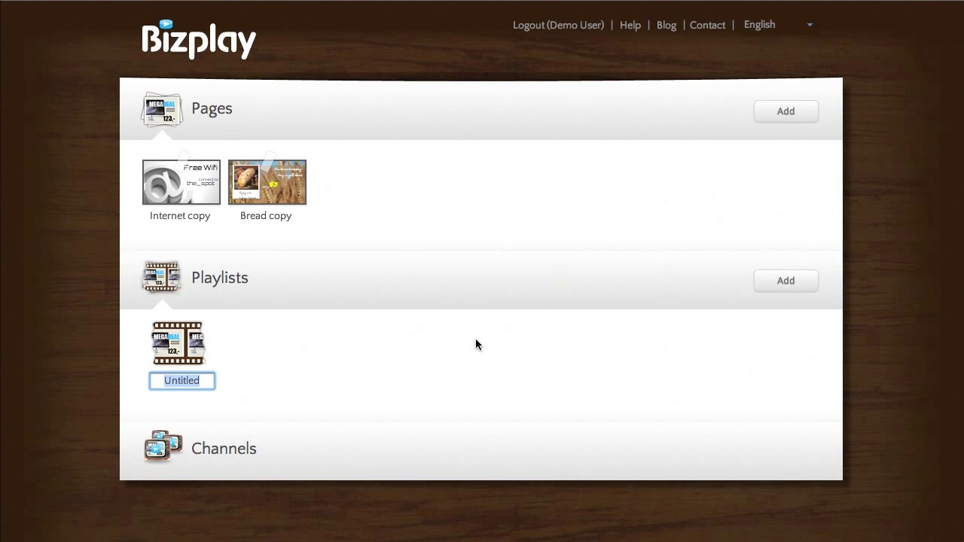
text(Pl)
key(BackSpace)
text(laylist 1)
key(Return)
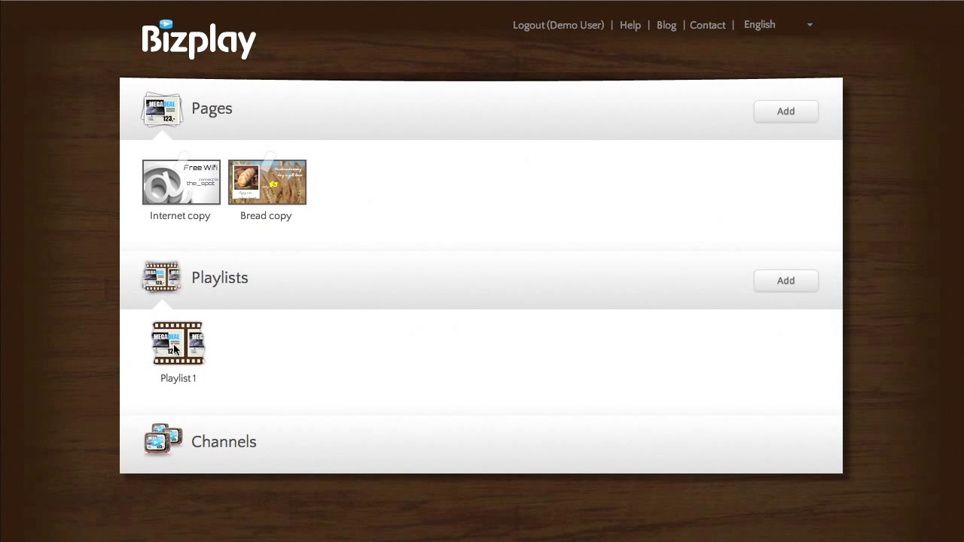
- Open Playlist 1 for editing and fill it with the Bread copy page followed by the Internet copy page
mouse_move(173, 348)
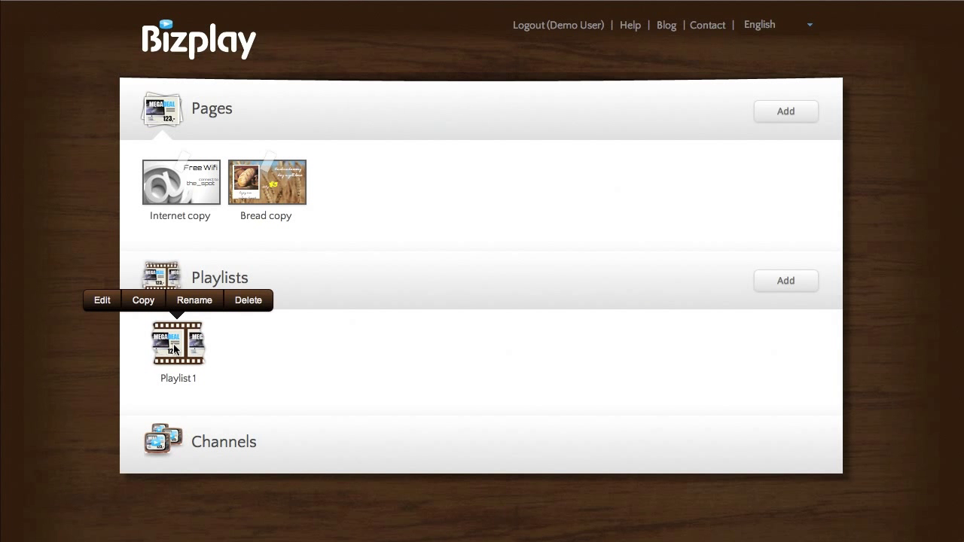
click(98, 301)
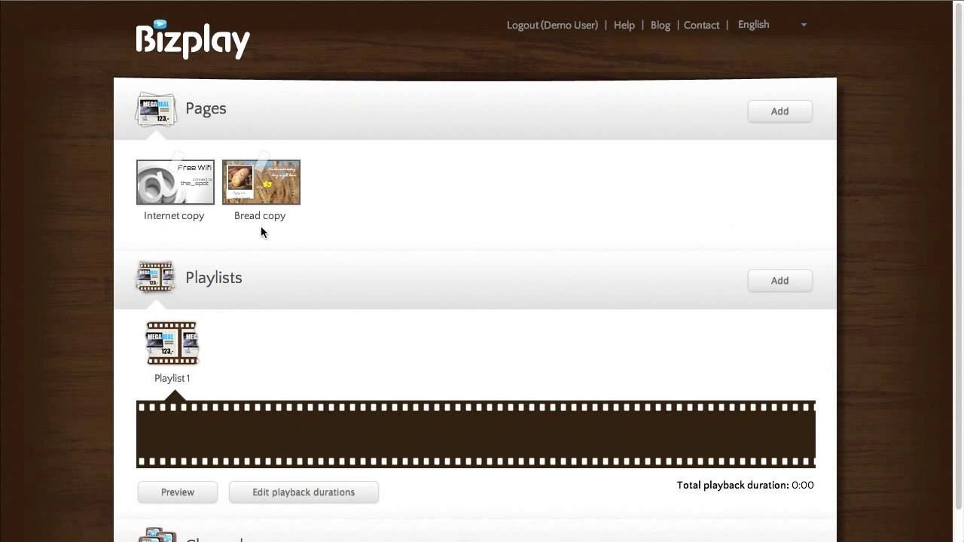
drag(256, 192, 202, 438)
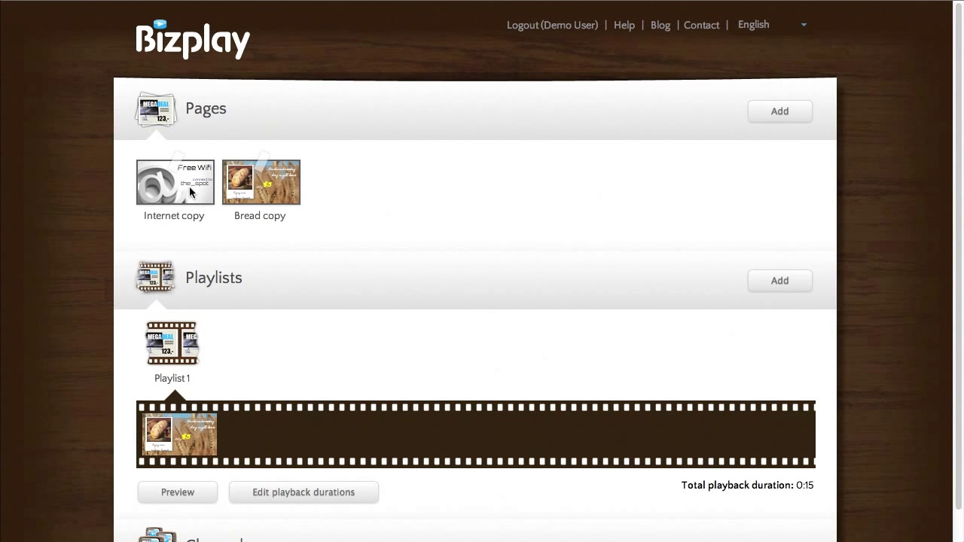
drag(192, 195, 288, 433)
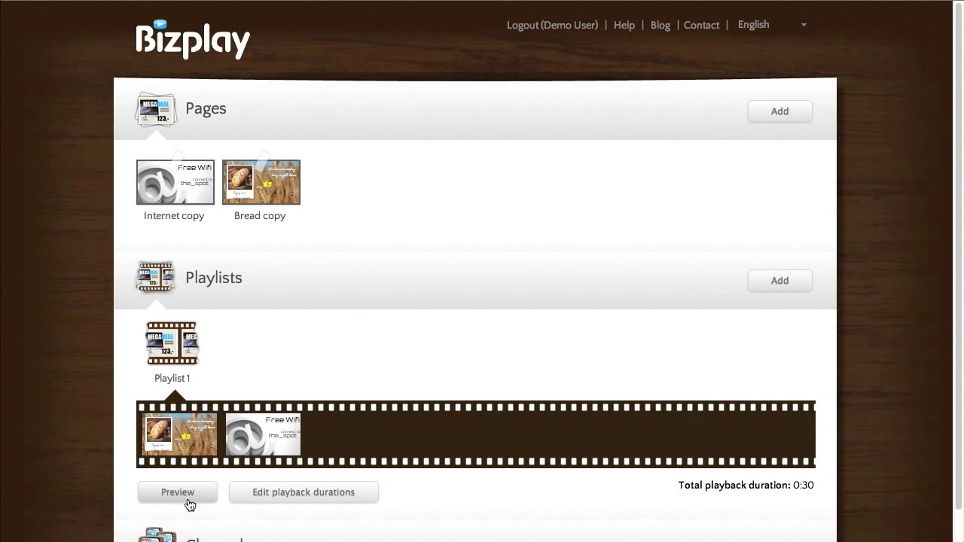
- Set the playback durations of both pages in Playlist 1 to 5 seconds and save them
scroll(378, 452, down, 1)
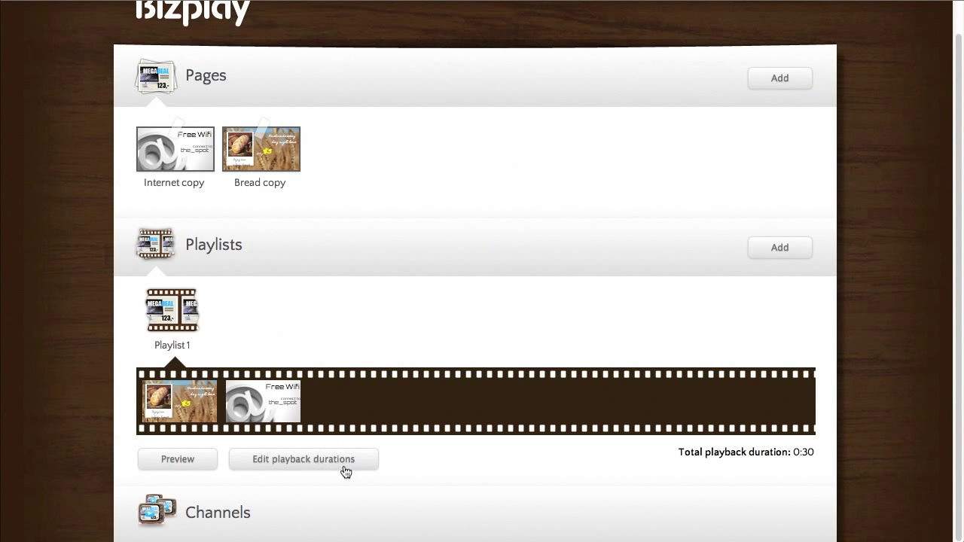
click(343, 464)
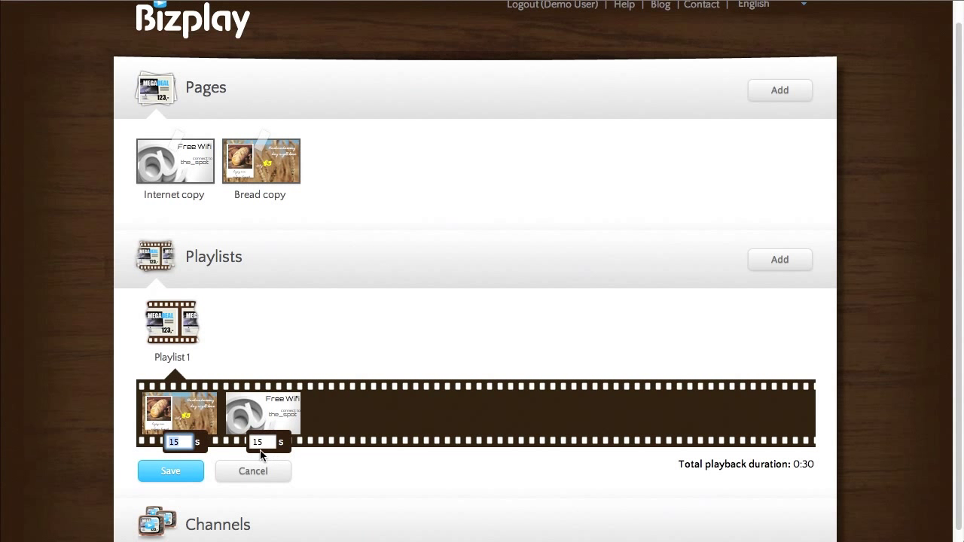
text(5)
key(Tab)
text(5)
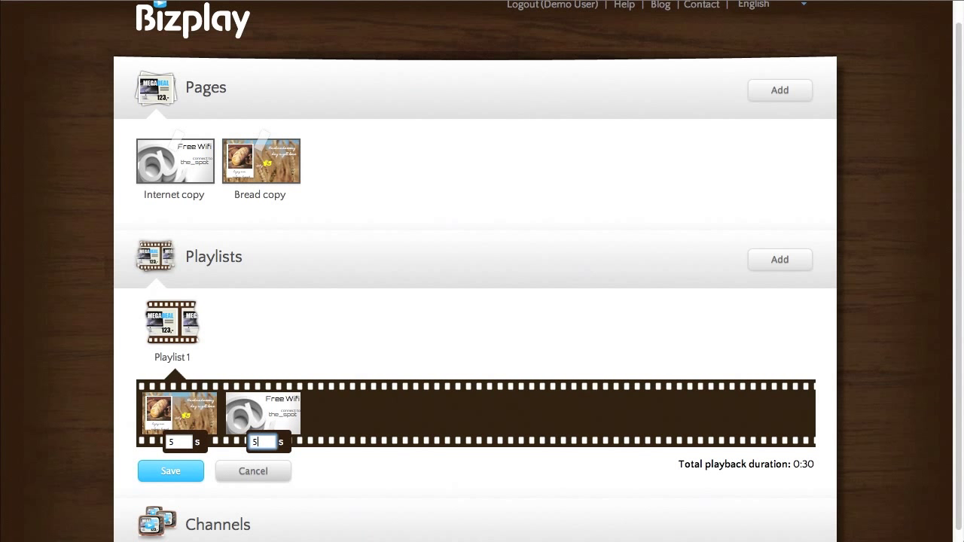
click(183, 472)
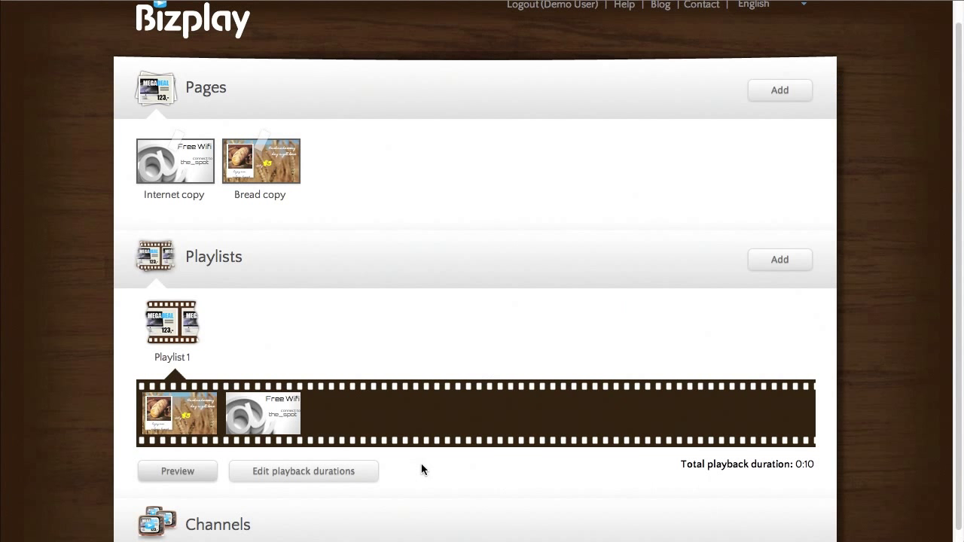
- Close Playlist 1's filmstrip, reopen it to view its contents, and close it again
click(197, 337)
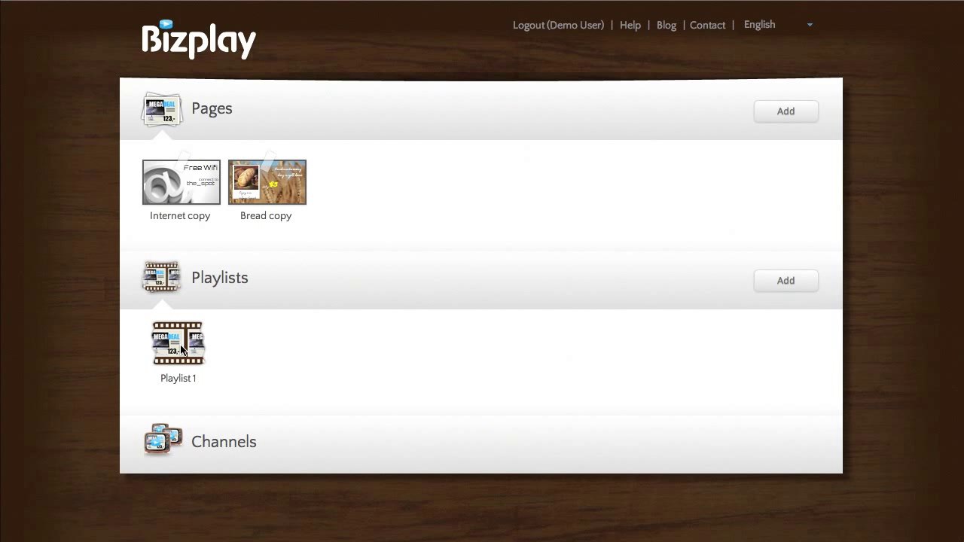
click(100, 299)
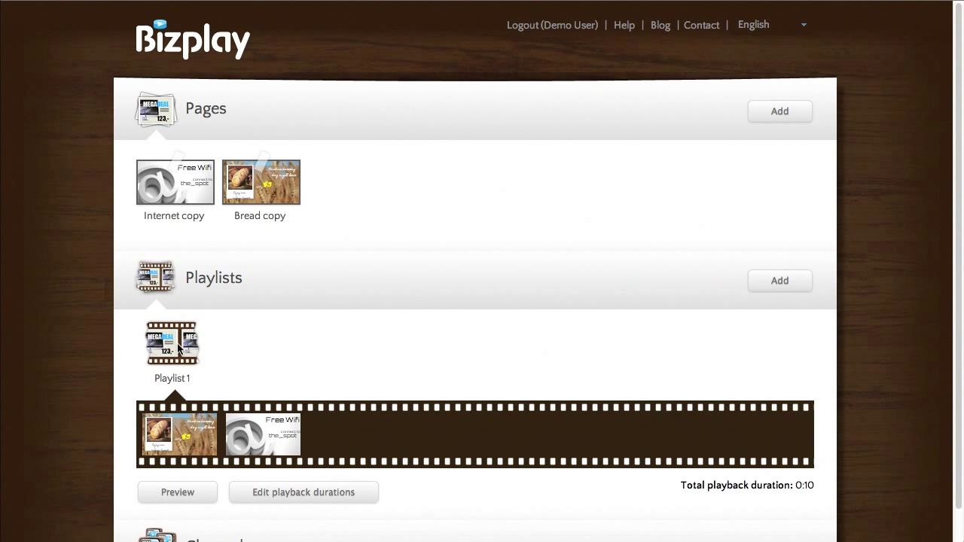
click(178, 348)
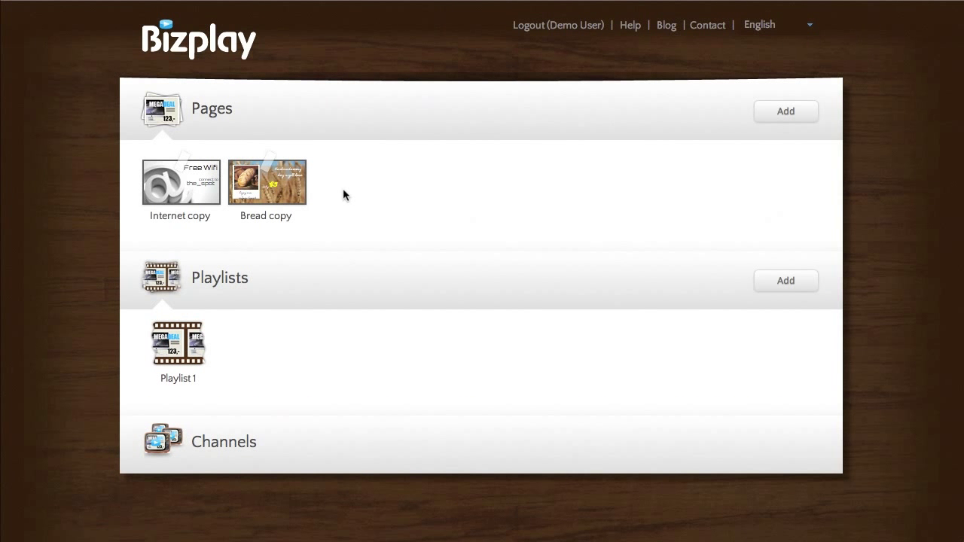
- Add a page based on the Winter Tires sample, keeping its default name
click(786, 111)
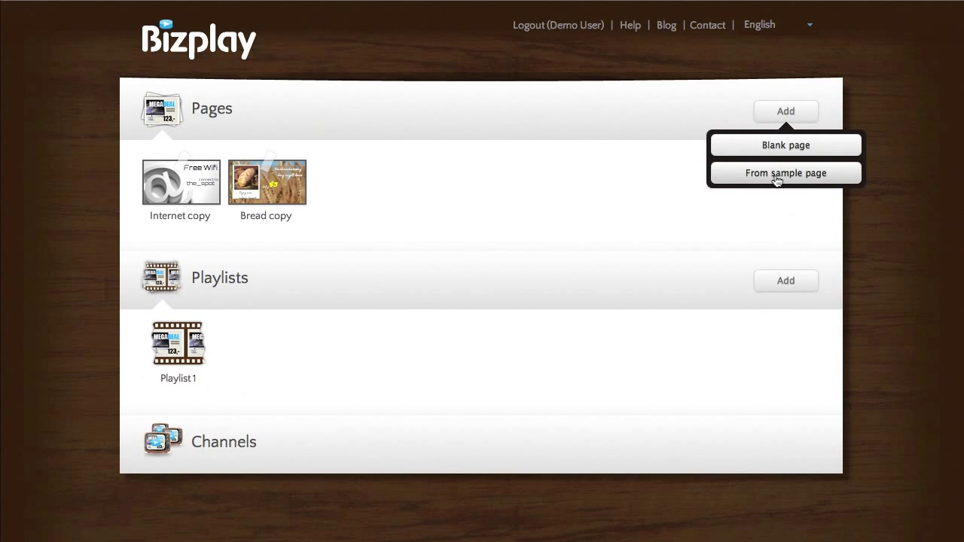
click(776, 177)
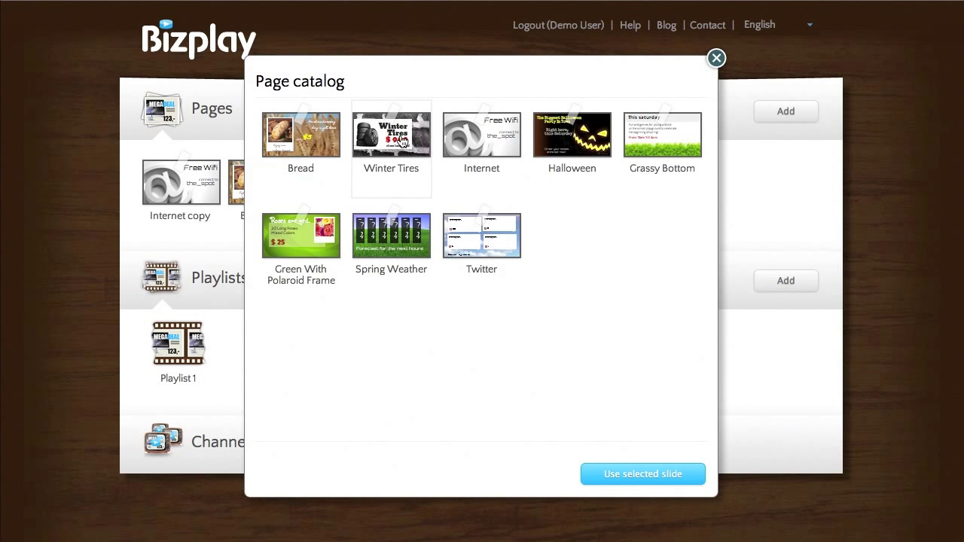
click(403, 141)
click(634, 474)
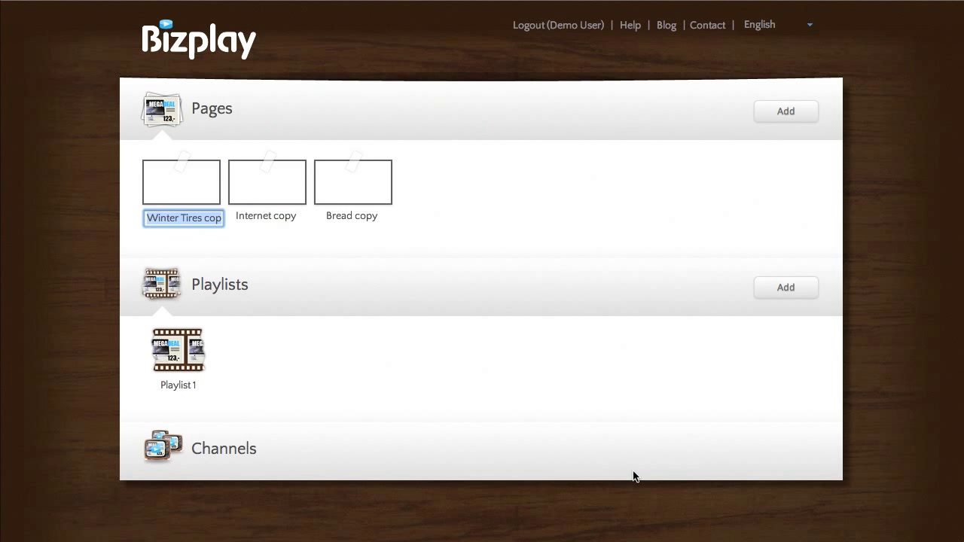
click(487, 197)
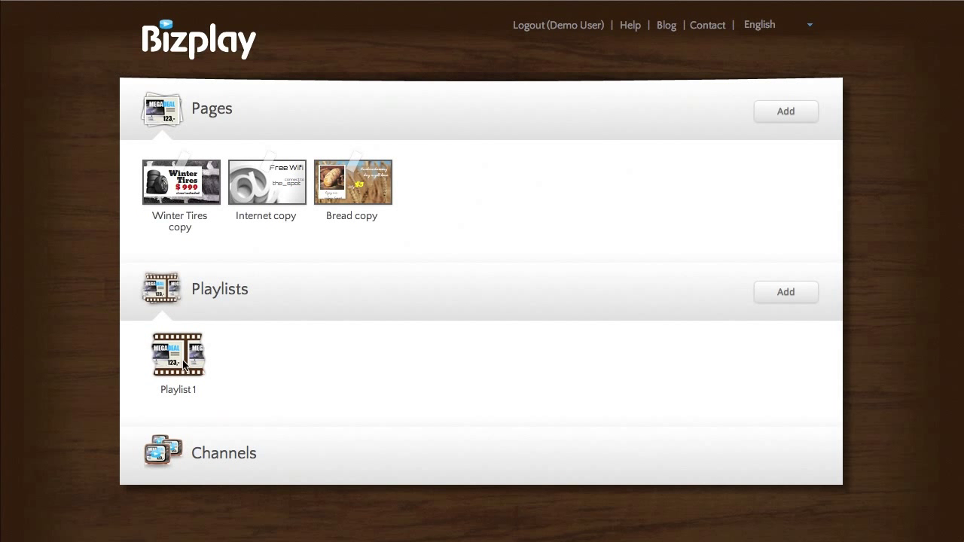
- Append the Winter Tires copy page to Playlist 1 and save its playback duration as 5 seconds
drag(199, 188, 190, 360)
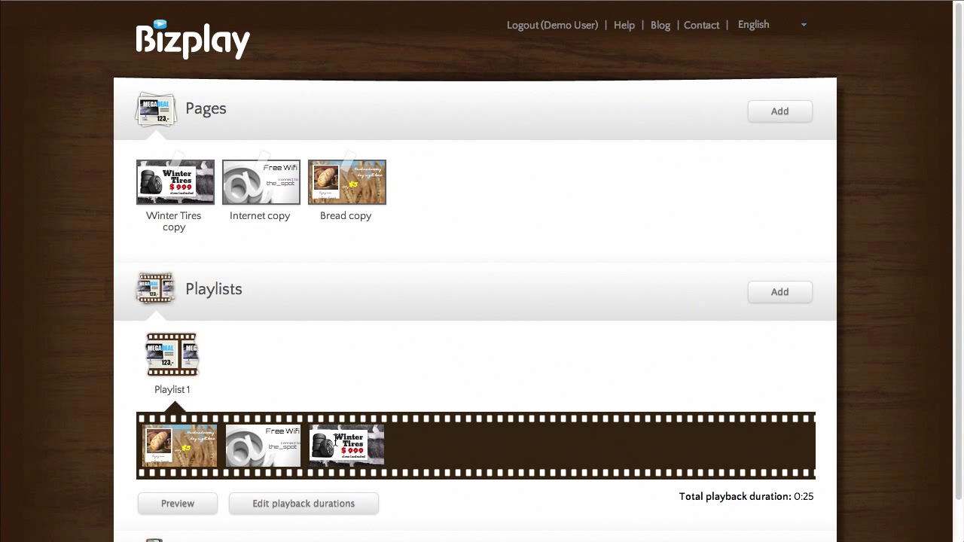
click(320, 498)
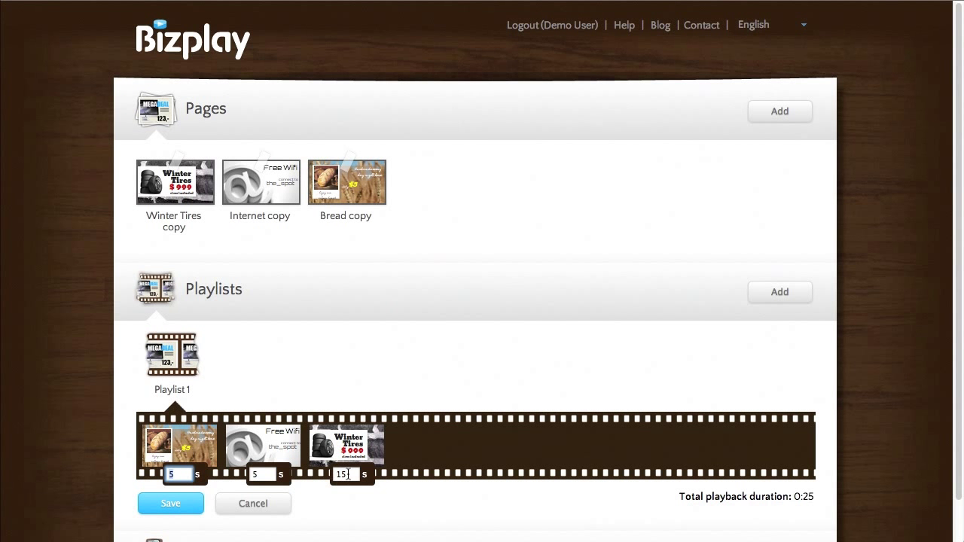
double_click(338, 474)
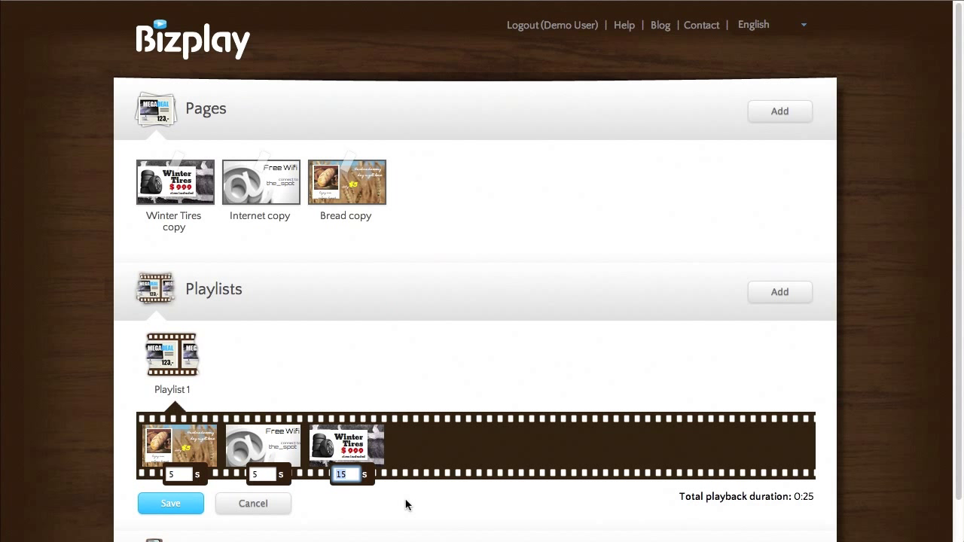
text(5)
click(172, 503)
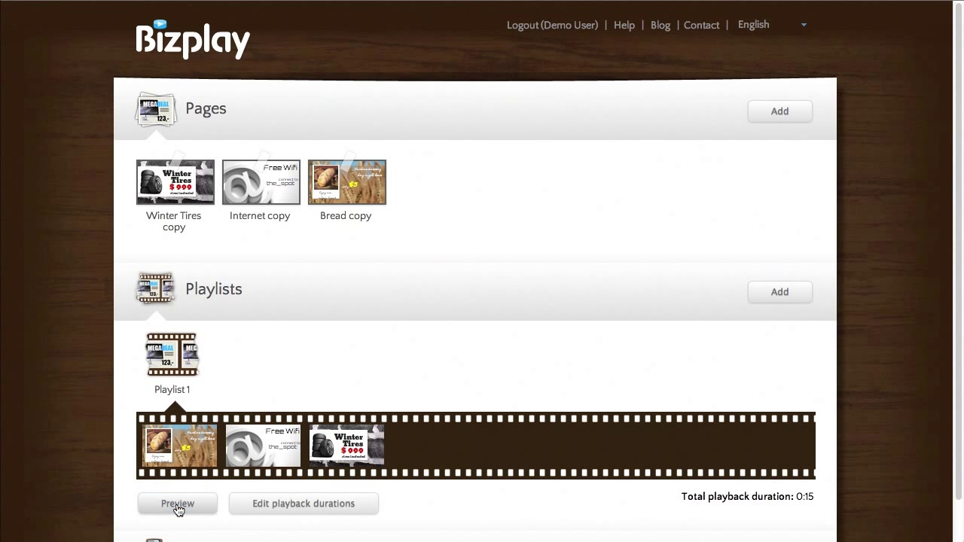
- Rearrange Playlist 1 to start with Winter Tires, with the Bread page removed, and collapse its filmstrip and the Pages section
drag(338, 453, 311, 455)
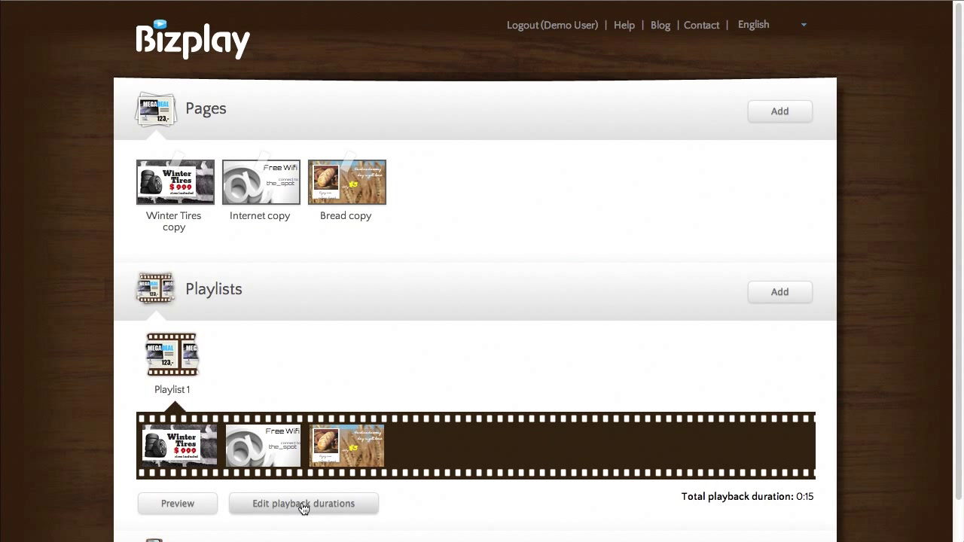
drag(345, 437, 351, 344)
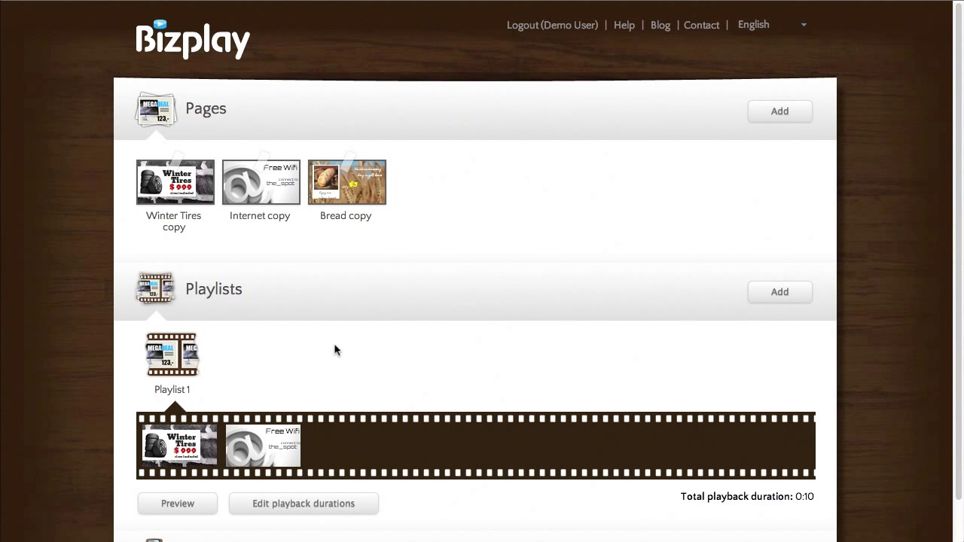
click(323, 357)
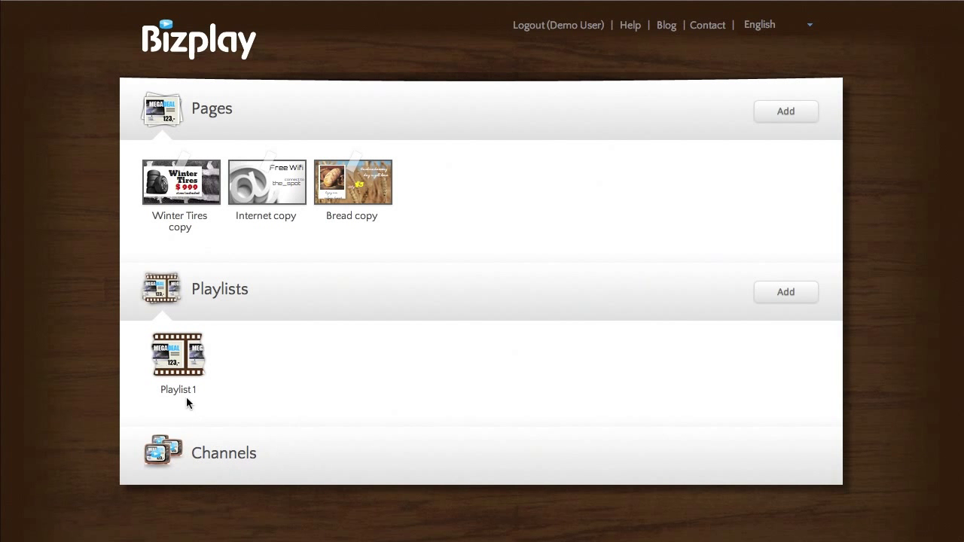
click(202, 119)
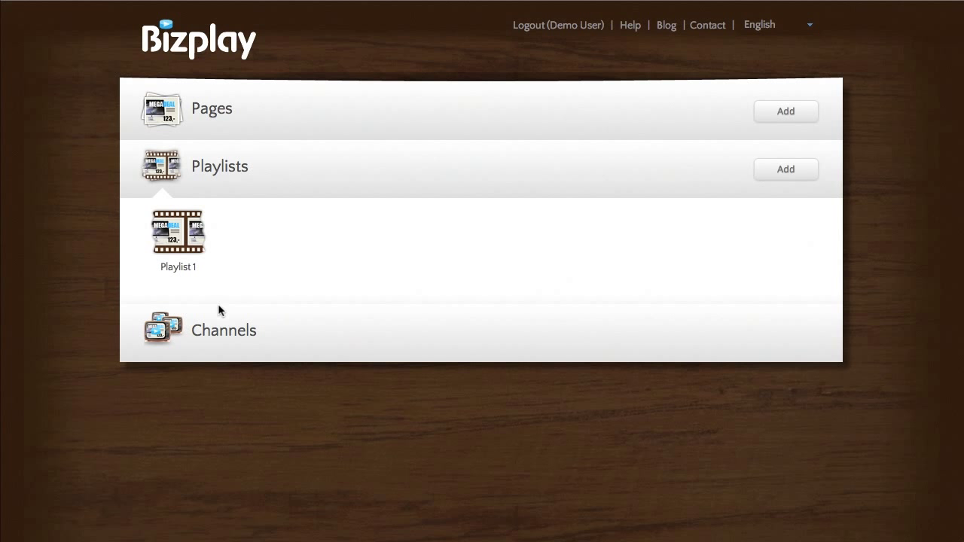
- Expand the Channels section and assign Playlist 1 to Channel 1 as its current playlist
click(216, 339)
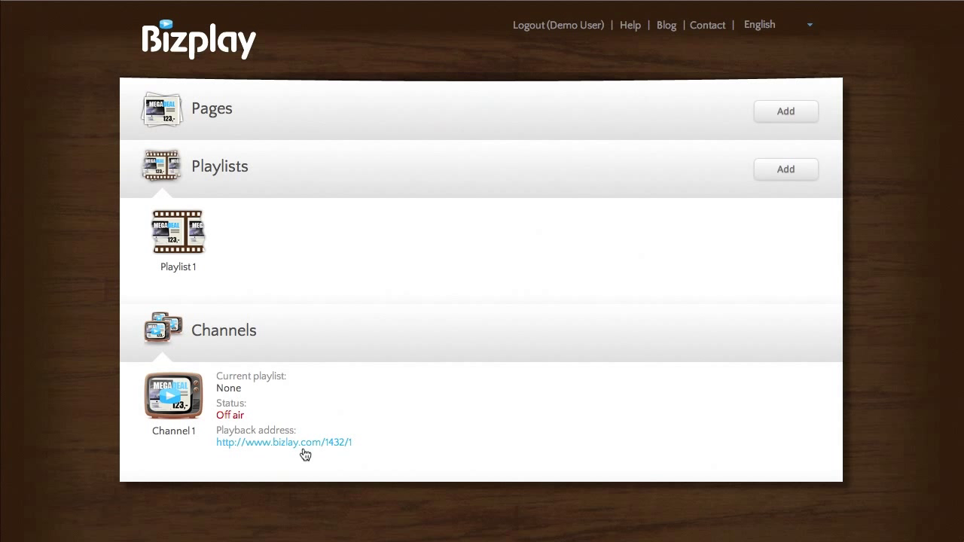
mouse_move(305, 454)
drag(215, 375, 269, 384)
click(235, 390)
drag(185, 234, 265, 386)
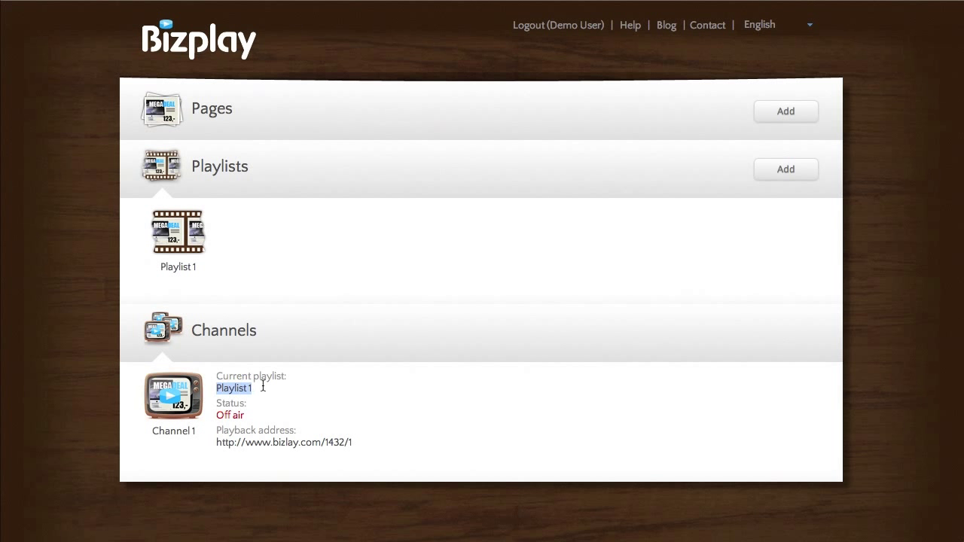
click(265, 386)
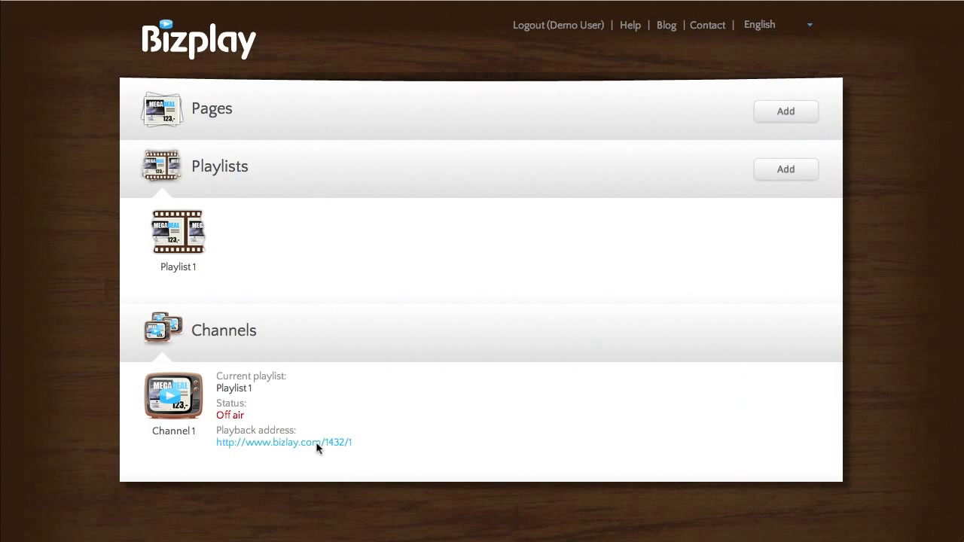
- Make a copy of Playlist 1 and assign that copy to Channel 1 in place of the original
click(168, 238)
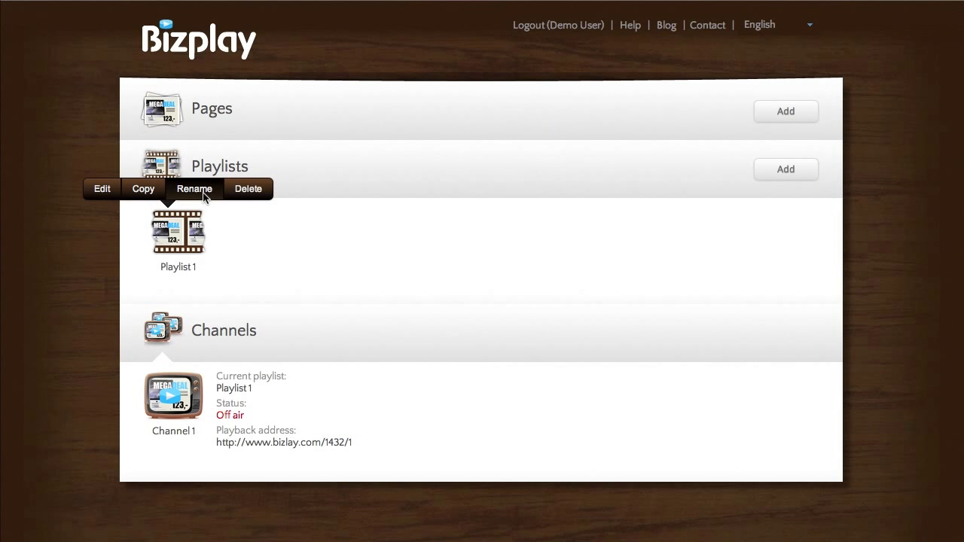
click(151, 192)
click(373, 261)
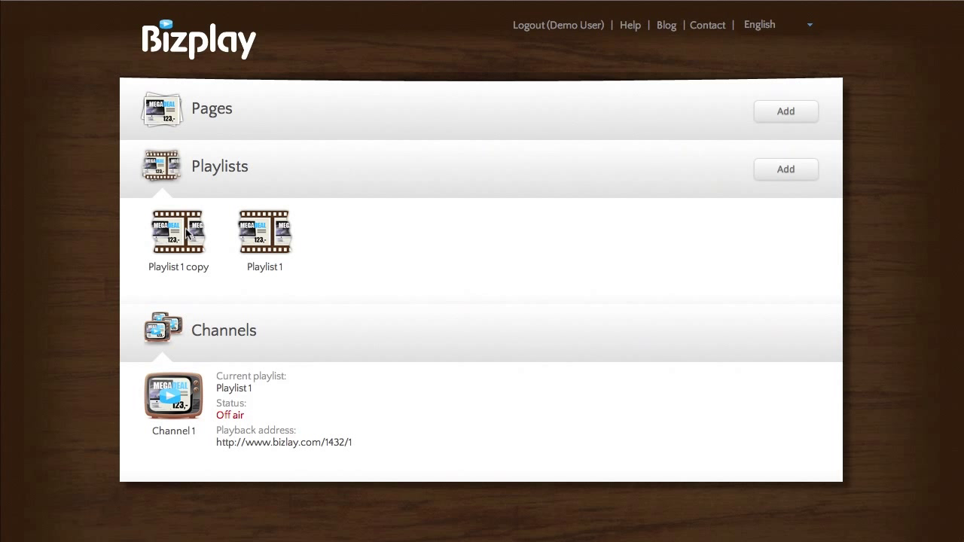
drag(188, 232, 185, 414)
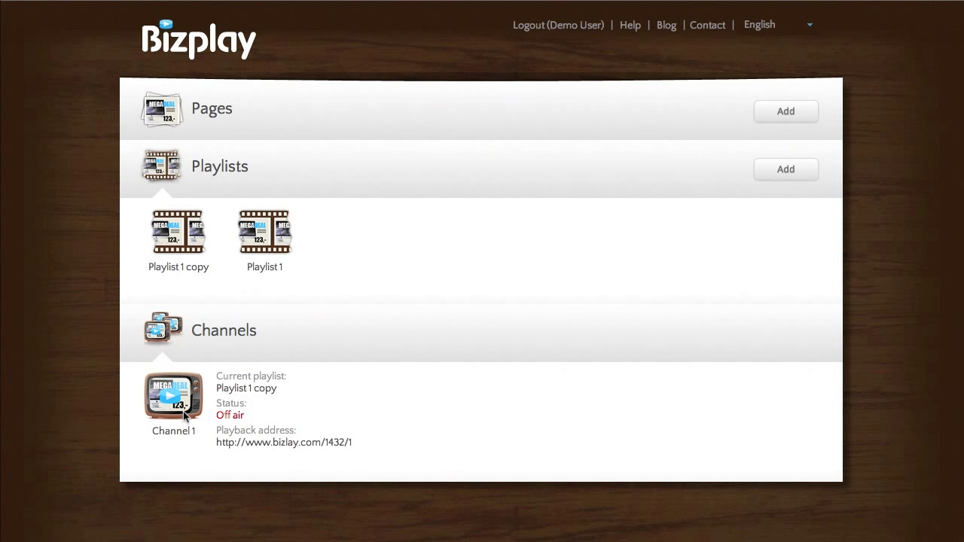